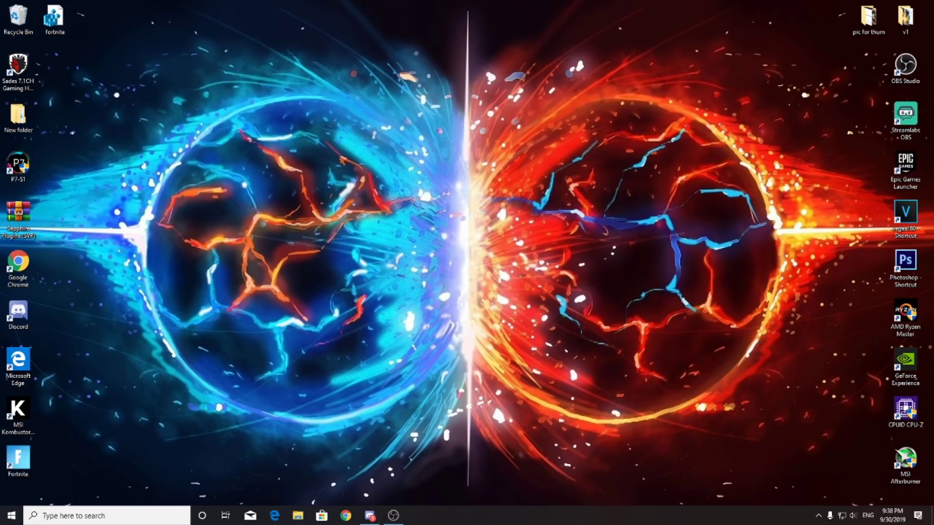
# - Check the Windows notification panel, then dismiss it
pyautogui.click(917, 516)
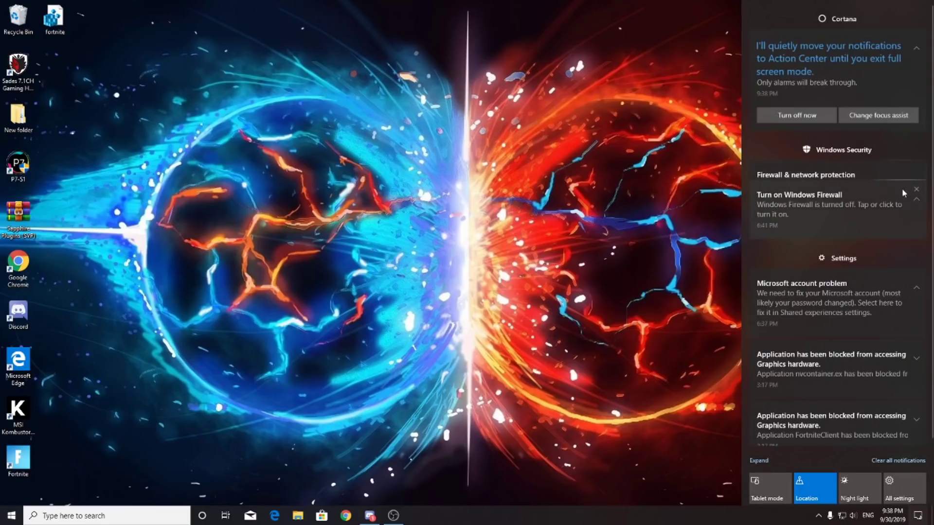
pyautogui.scroll(-1, 851, 223)
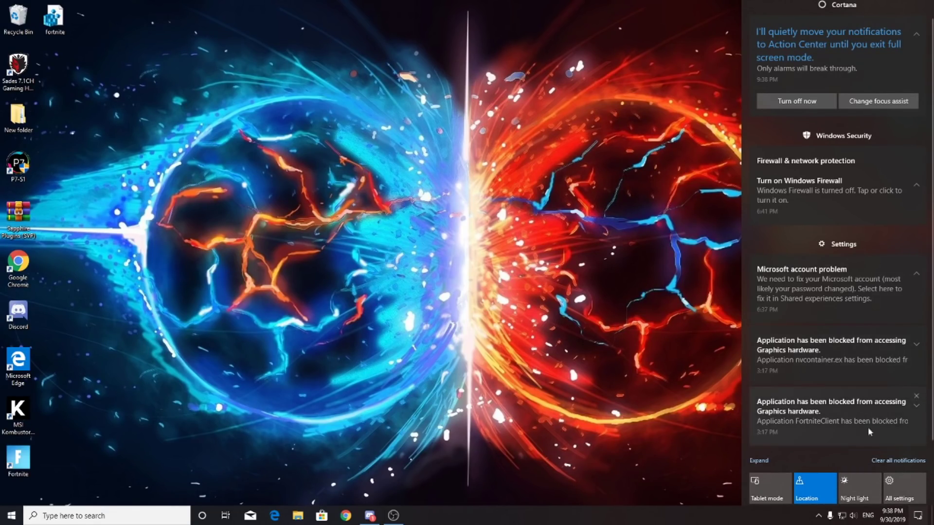
pyautogui.click(559, 323)
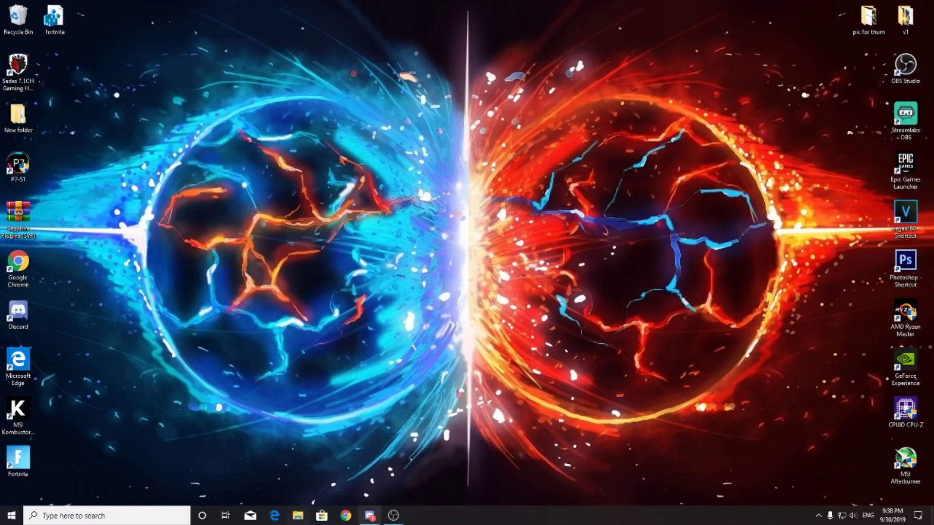
# - Open Device Manager via search and expand Computer and Display adapters to show the GeForce GTX 1660
pyautogui.click(97, 516)
pyautogui.write('DEVCI')
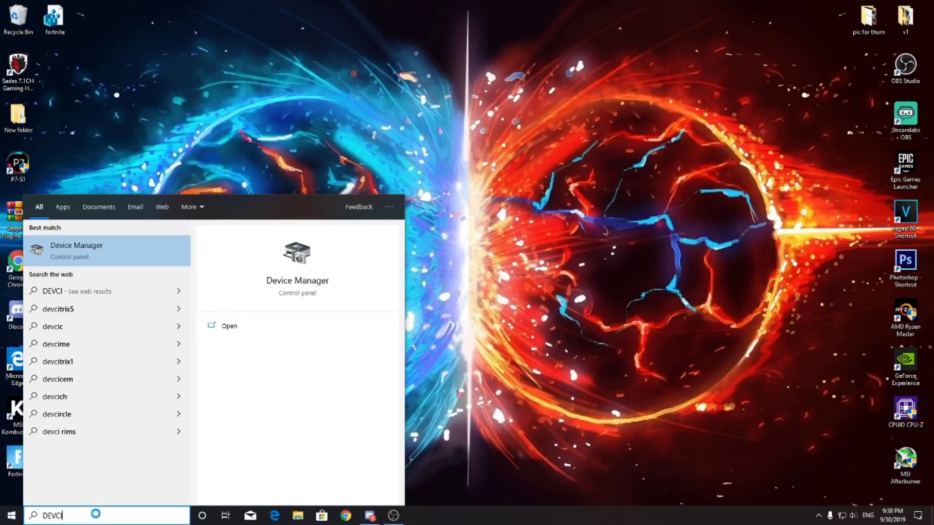
pyautogui.press('Return')
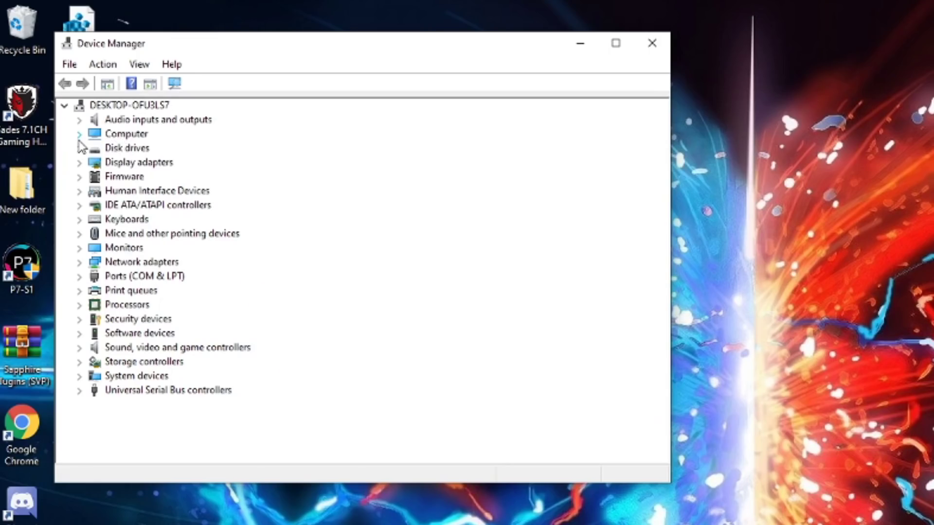
pyautogui.click(54, 83)
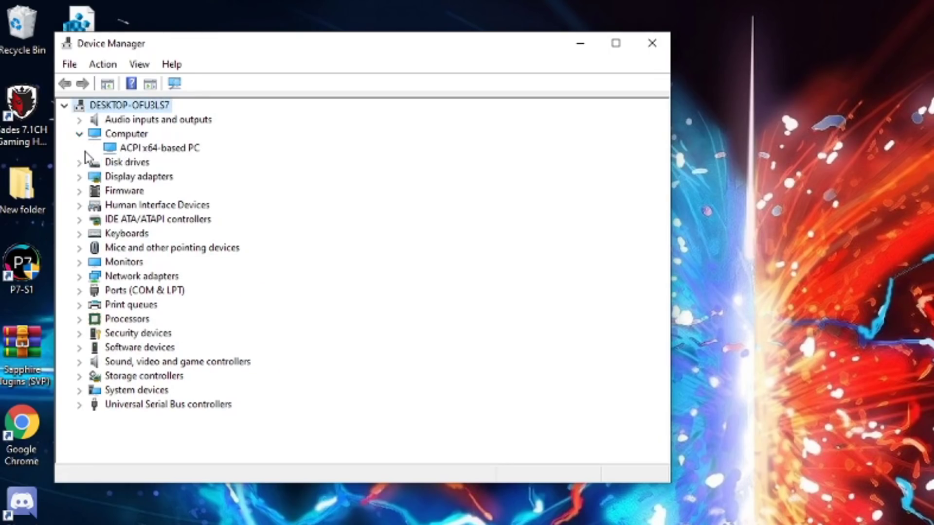
pyautogui.click(79, 177)
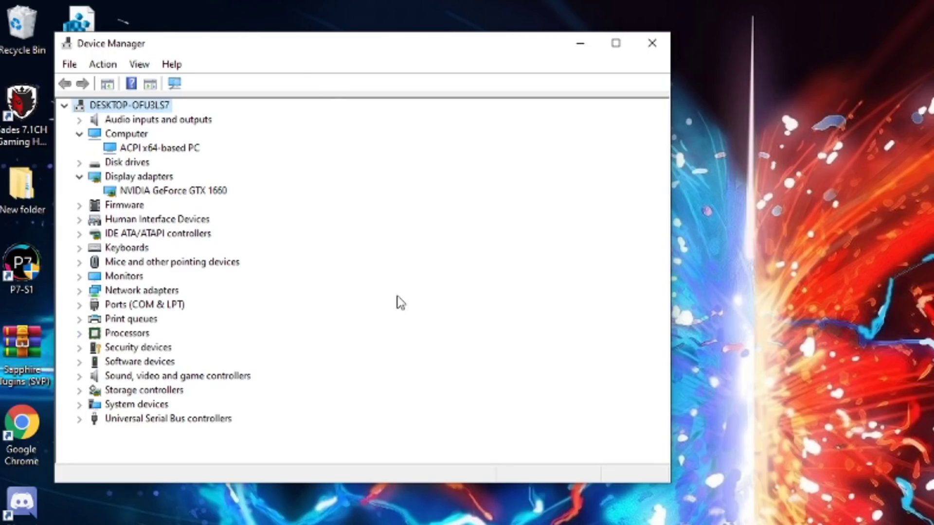
# - Start an automatic online driver search for the NVIDIA GeForce GTX 1660, then glance at notifications
pyautogui.rightClick(149, 191)
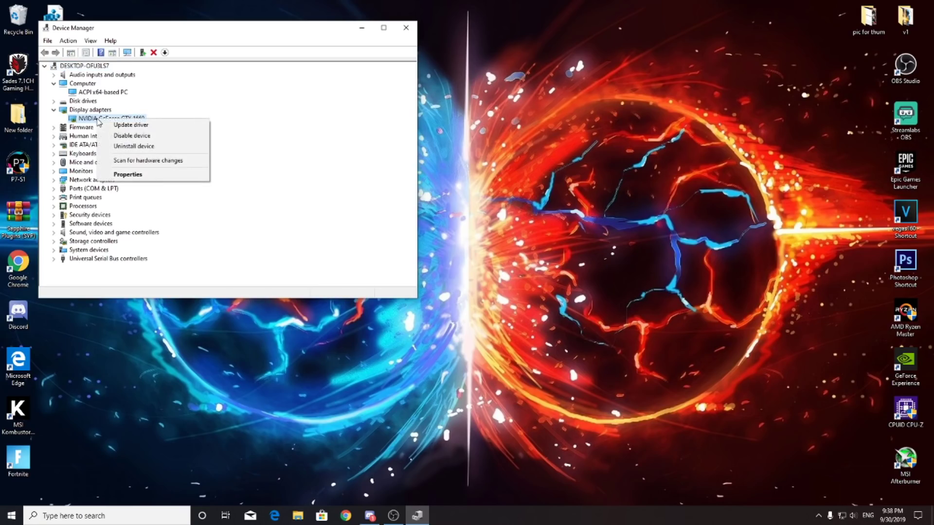
pyautogui.click(113, 125)
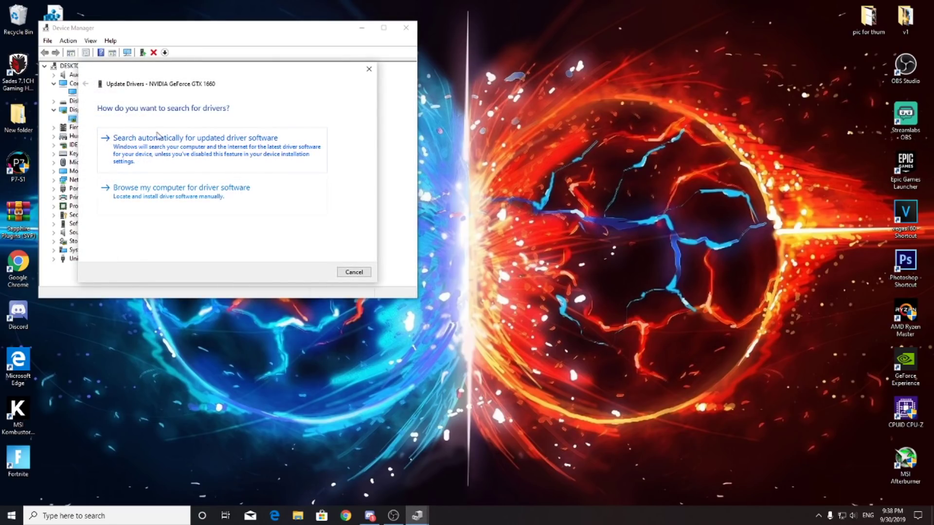
pyautogui.click(202, 150)
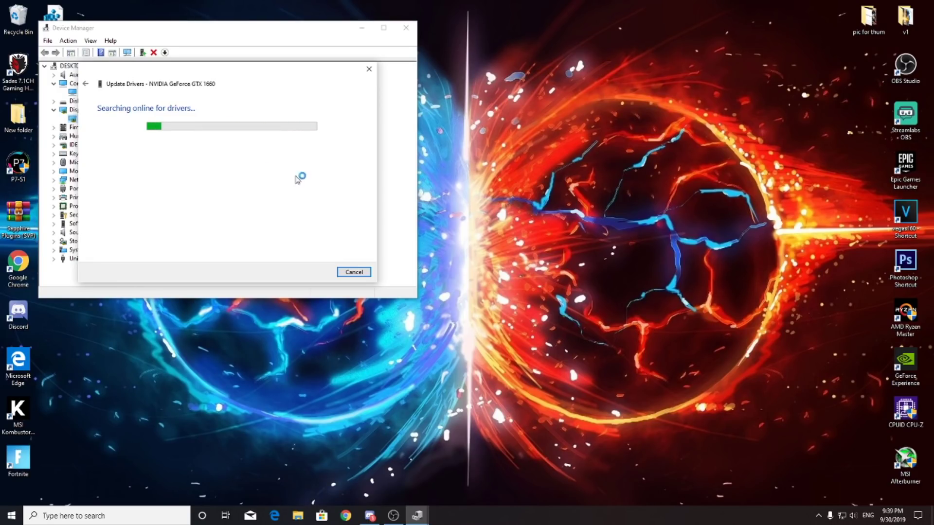
pyautogui.click(918, 515)
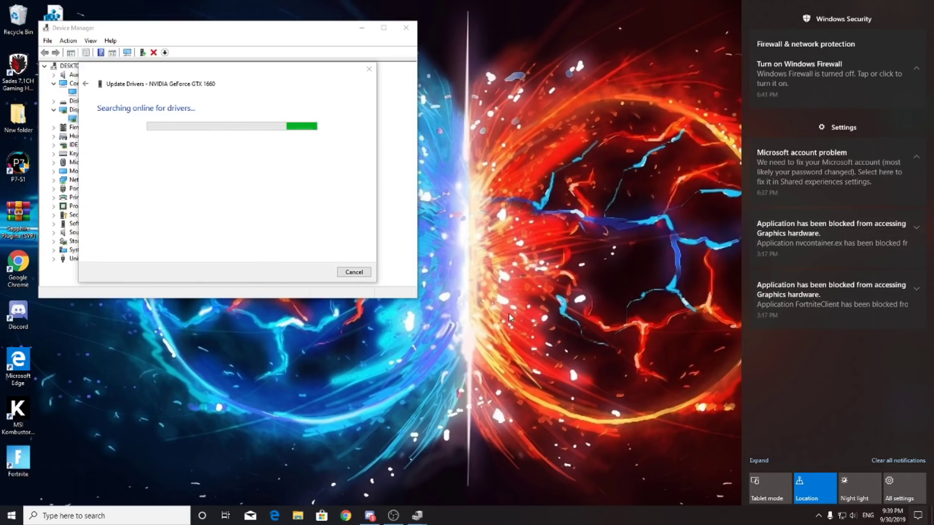
pyautogui.click(527, 345)
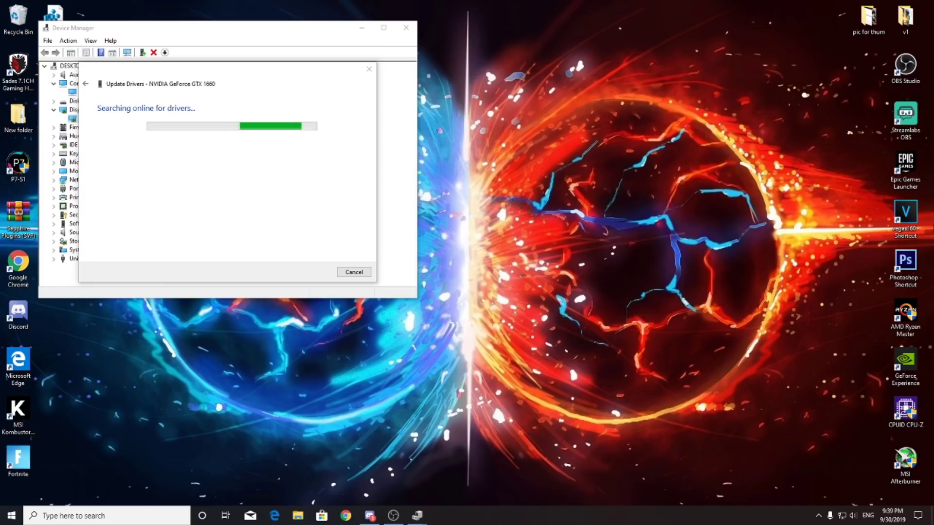
# - Launch Epic Games Launcher and bring up Fortnite's options menu in the Library
pyautogui.doubleClick(904, 166)
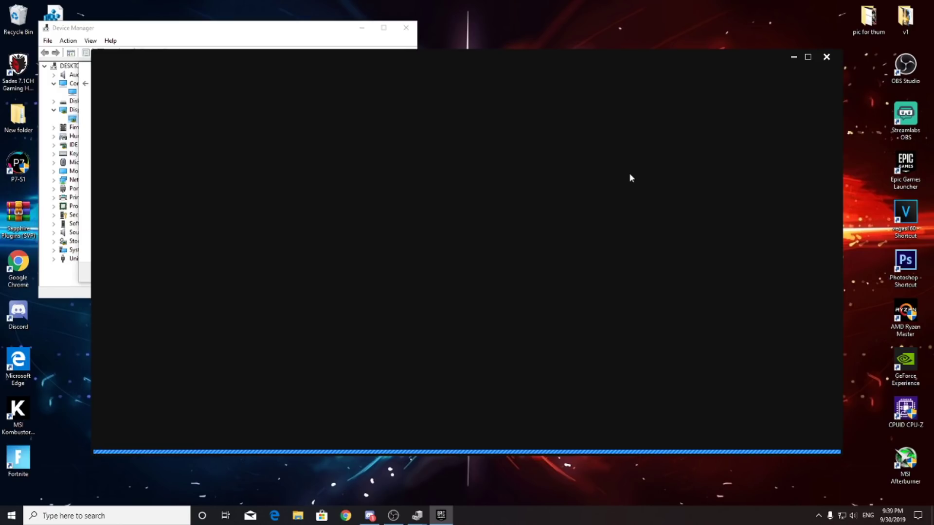
pyautogui.click(319, 35)
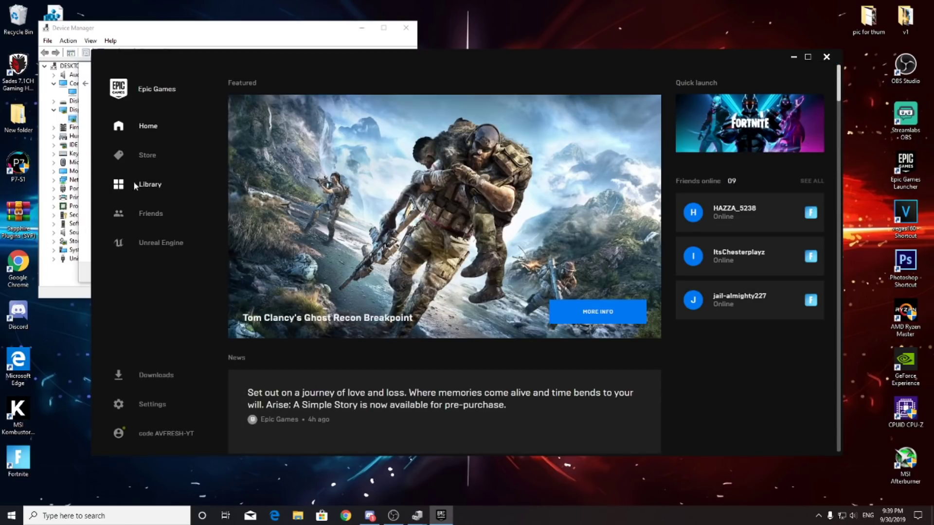
pyautogui.click(132, 183)
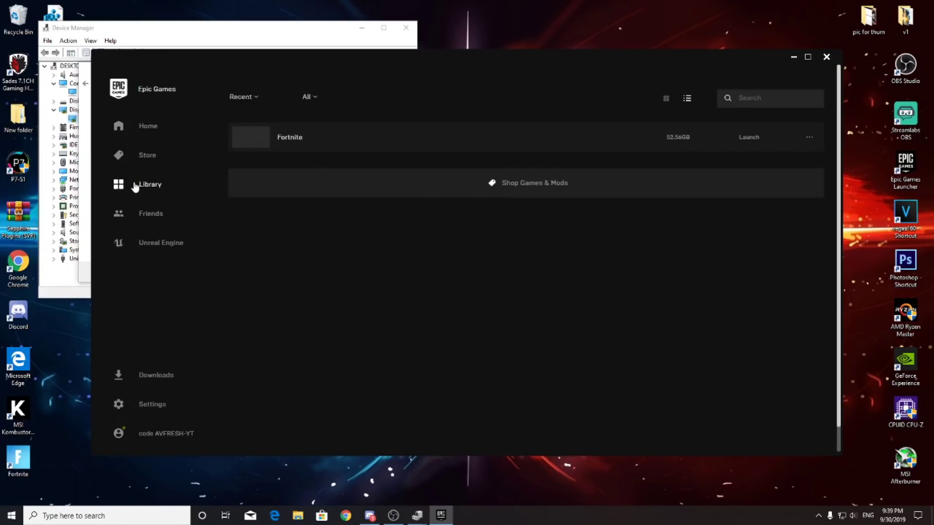
pyautogui.click(809, 138)
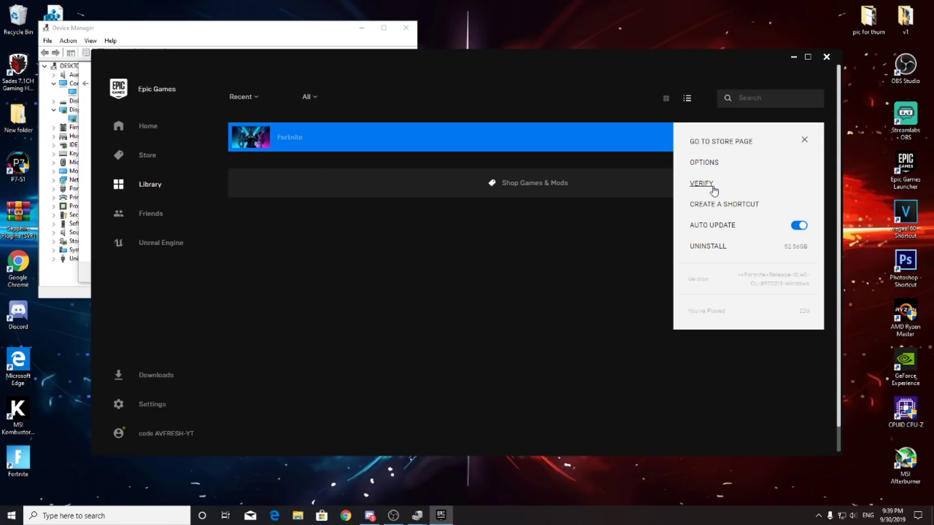
# - Close the launcher and browse to C:\Program Files\Epic Games\Fortnite\FortniteGame\Binaries\Win64 in File Explorer
pyautogui.click(804, 140)
pyautogui.click(825, 56)
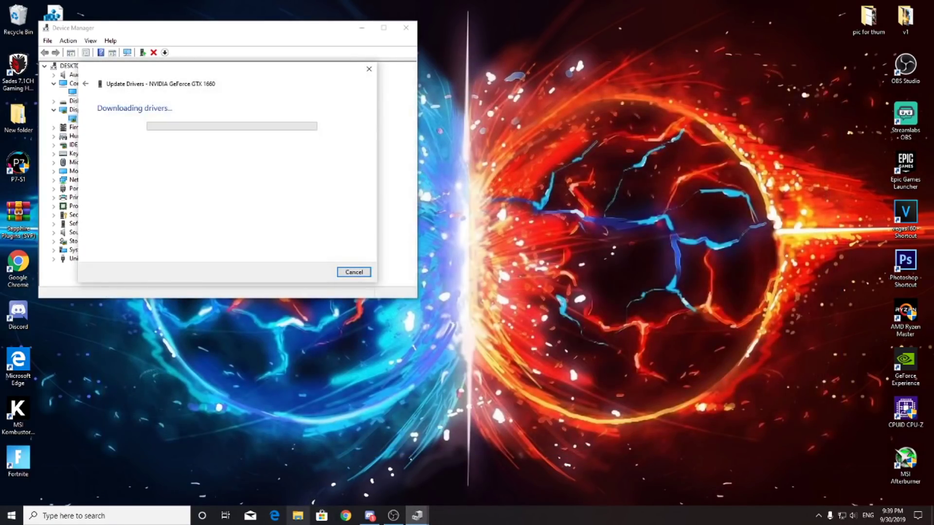
pyautogui.click(297, 515)
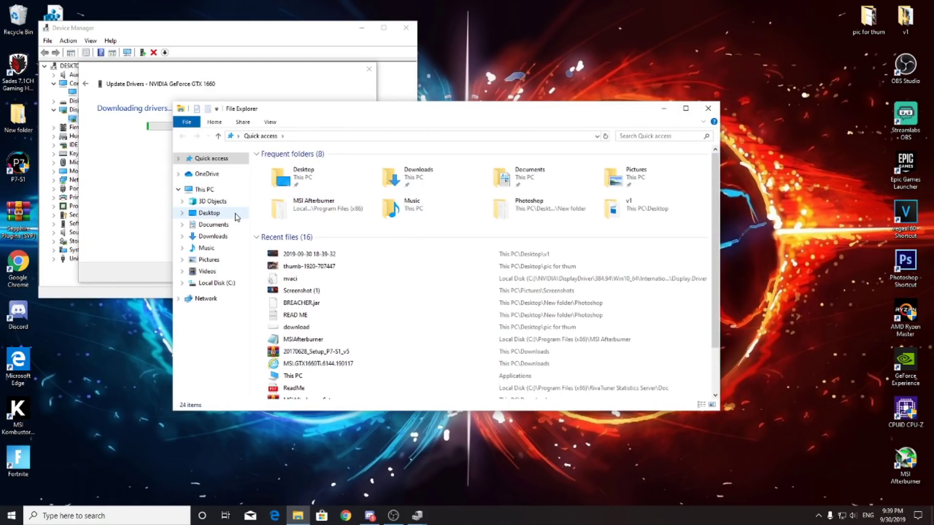
pyautogui.click(232, 190)
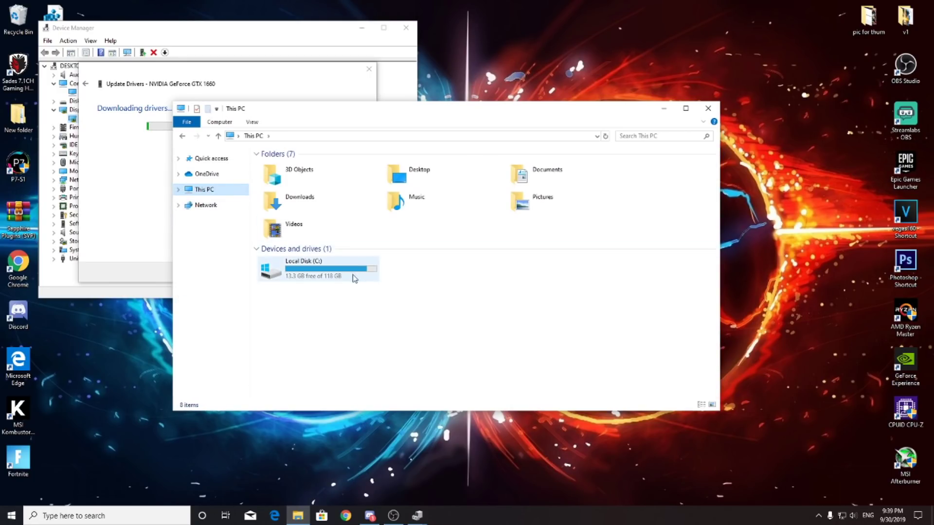
pyautogui.doubleClick(354, 277)
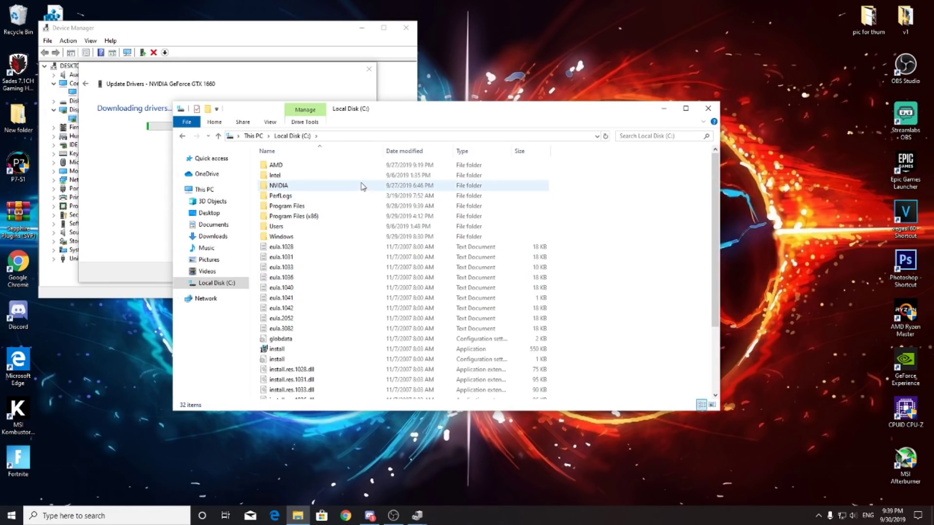
pyautogui.doubleClick(356, 207)
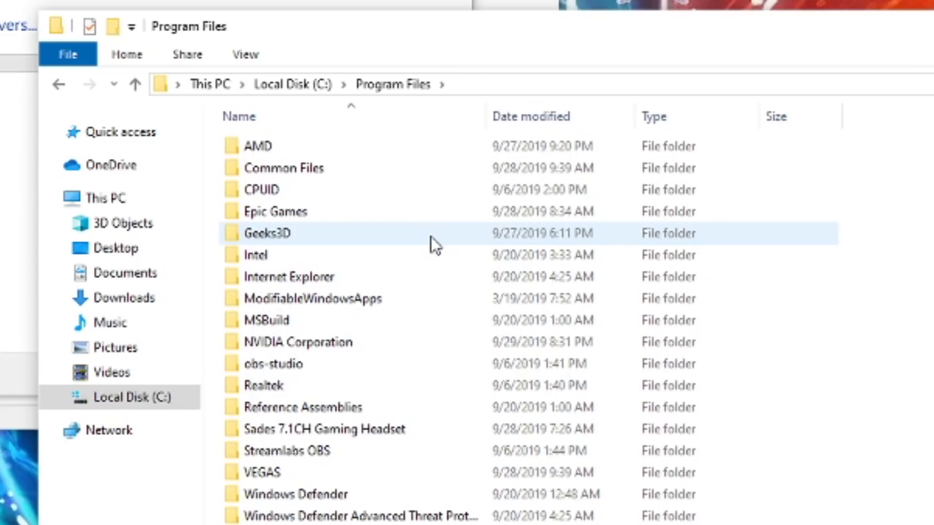
pyautogui.doubleClick(427, 212)
pyautogui.doubleClick(415, 152)
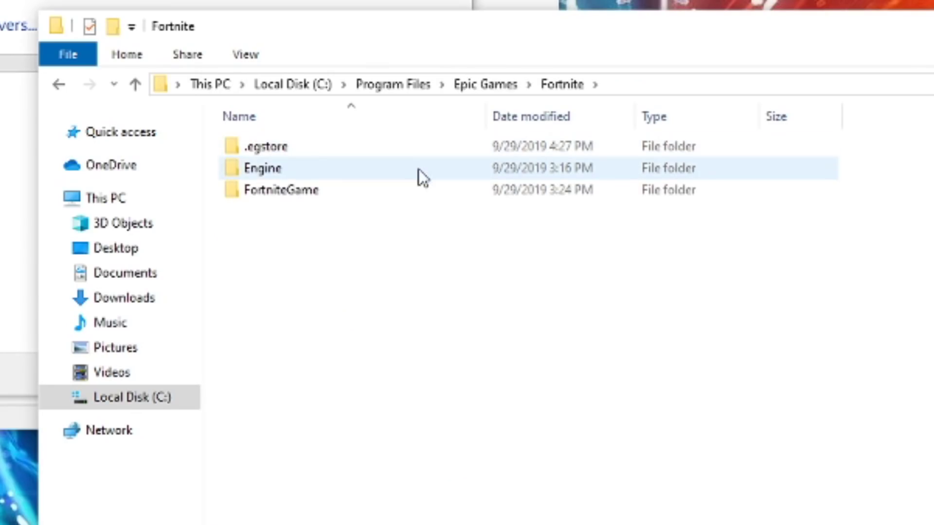
pyautogui.doubleClick(422, 190)
pyautogui.doubleClick(424, 152)
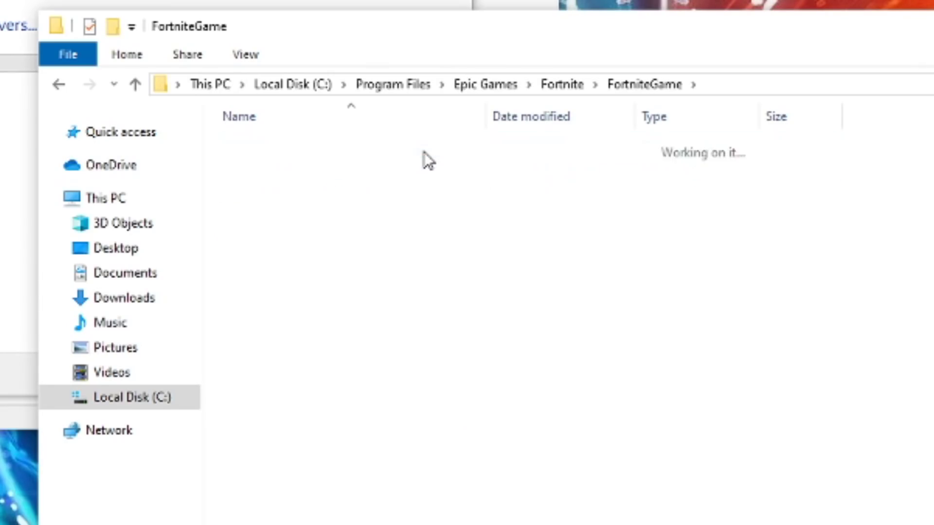
pyautogui.doubleClick(423, 166)
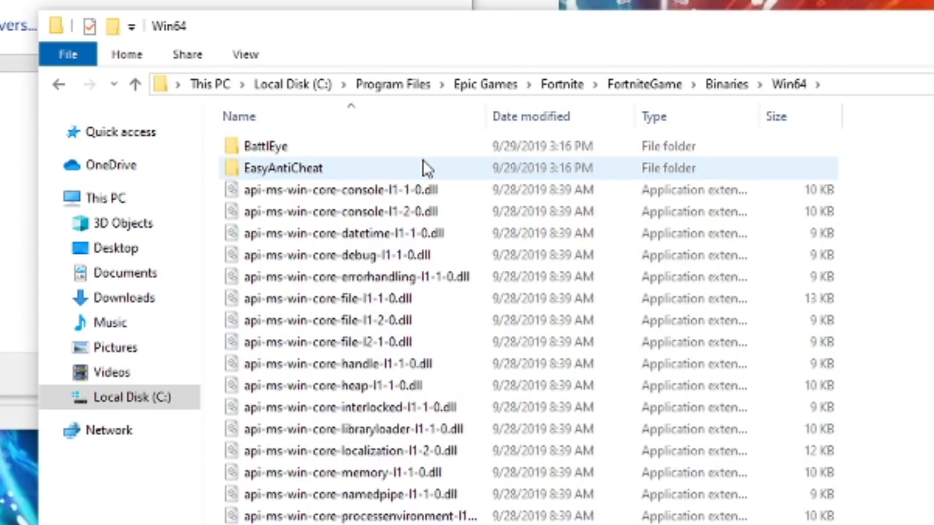
# - Run the Uninstall_BattlEye script from the BattlEye folder, then go back to Win64
pyautogui.doubleClick(424, 155)
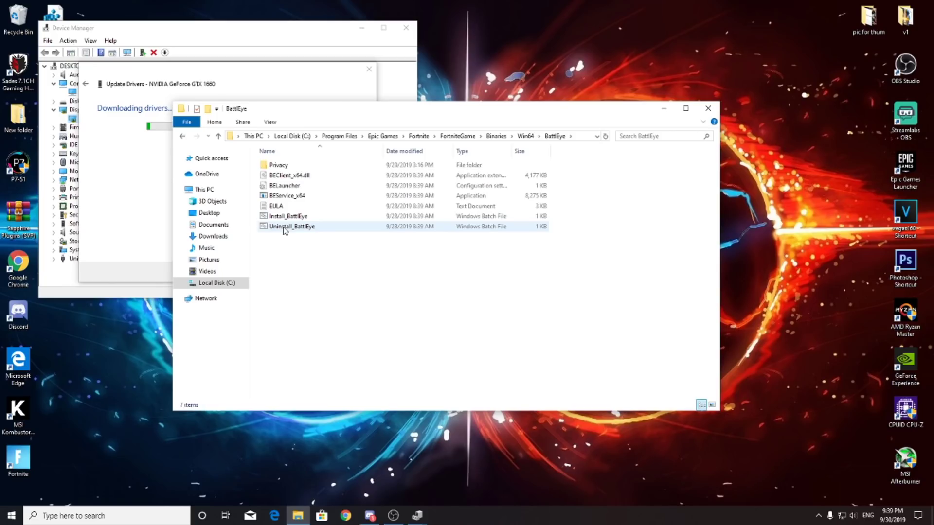
pyautogui.click(284, 228)
pyautogui.rightClick(282, 227)
pyautogui.click(334, 264)
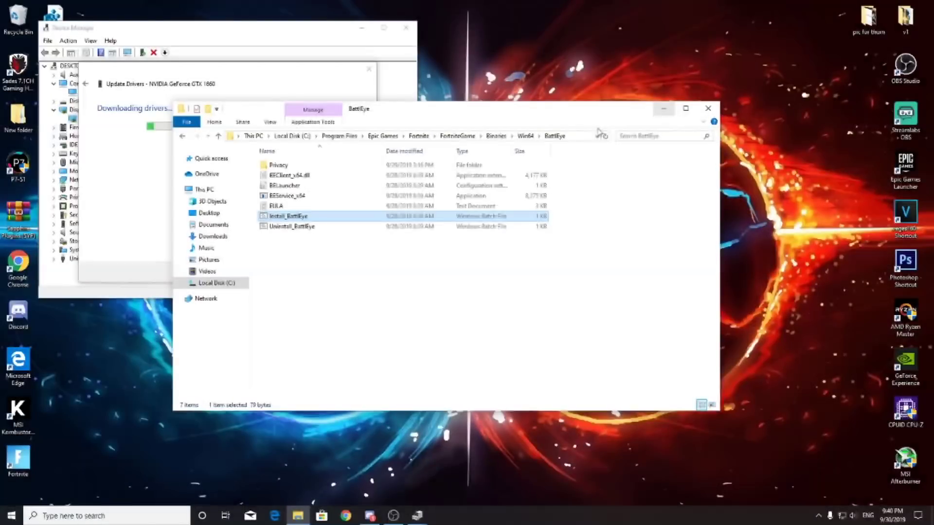
pyautogui.click(186, 137)
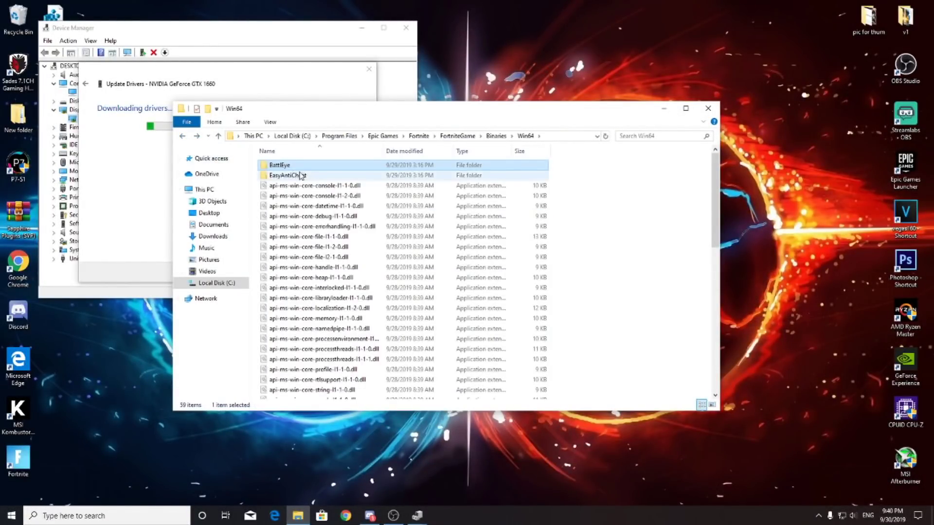
# - Return to Win64 and open the EasyAntiCheat folder to run its Fortnite service setup
pyautogui.click(197, 136)
pyautogui.click(182, 136)
pyautogui.doubleClick(369, 179)
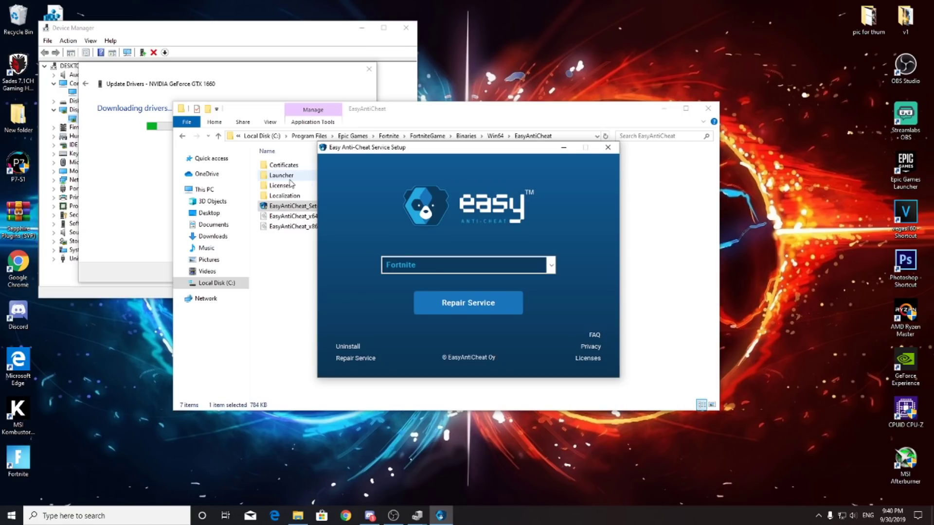
# - Close the Easy Anti-Cheat setup and the EasyAntiCheat folder window, and dismiss notifications
pyautogui.click(607, 147)
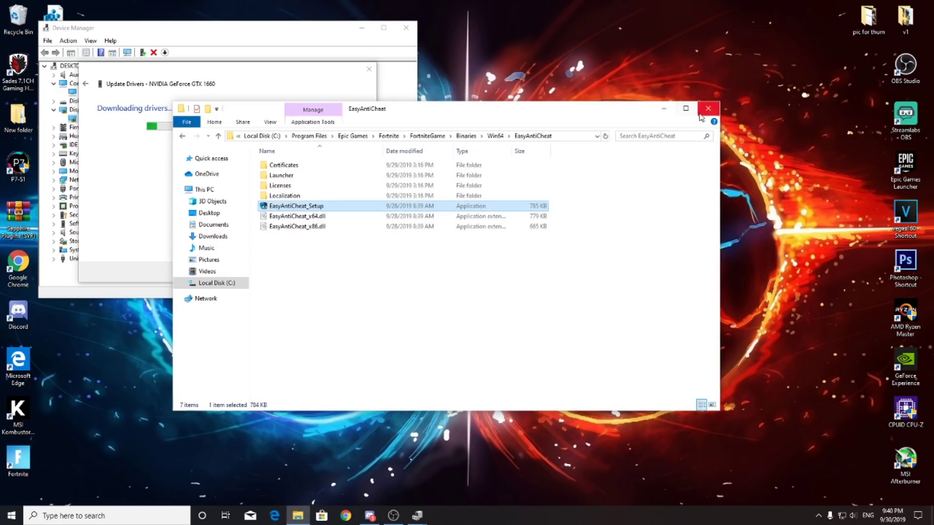
pyautogui.click(708, 109)
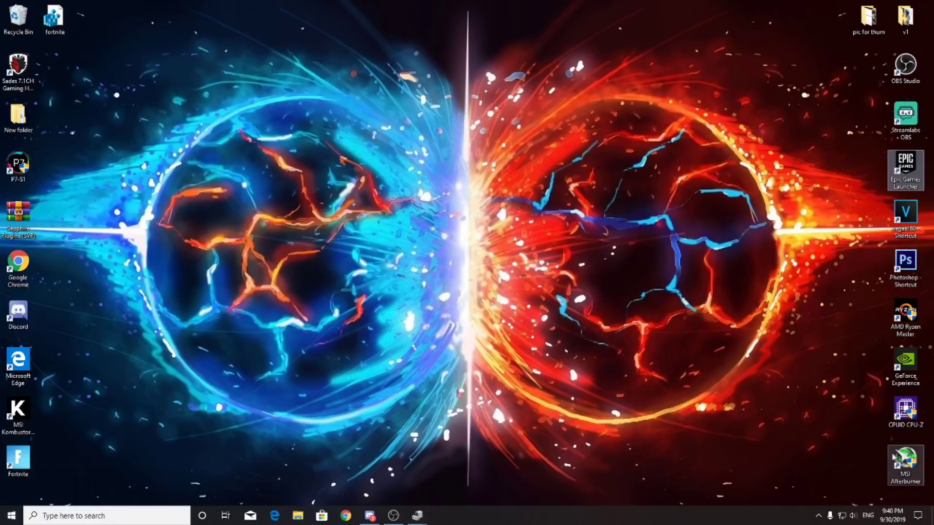
pyautogui.click(917, 515)
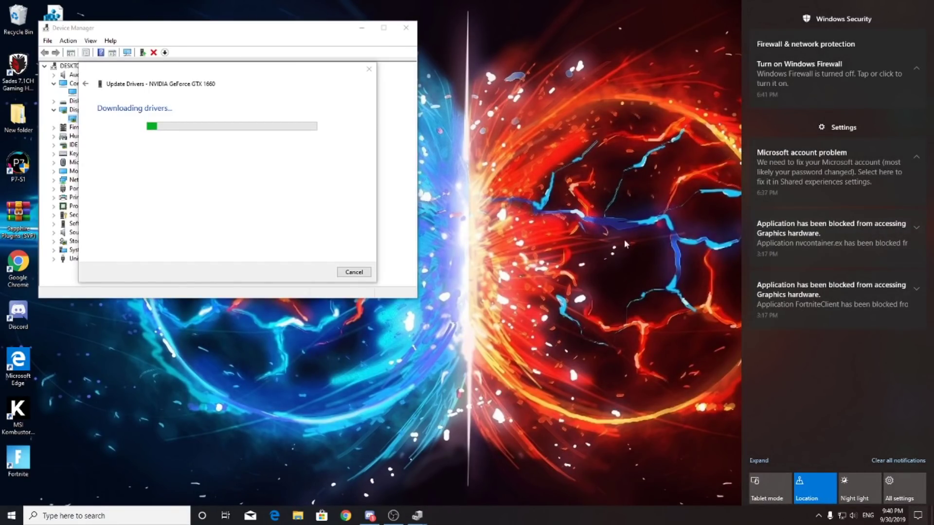
pyautogui.click(347, 351)
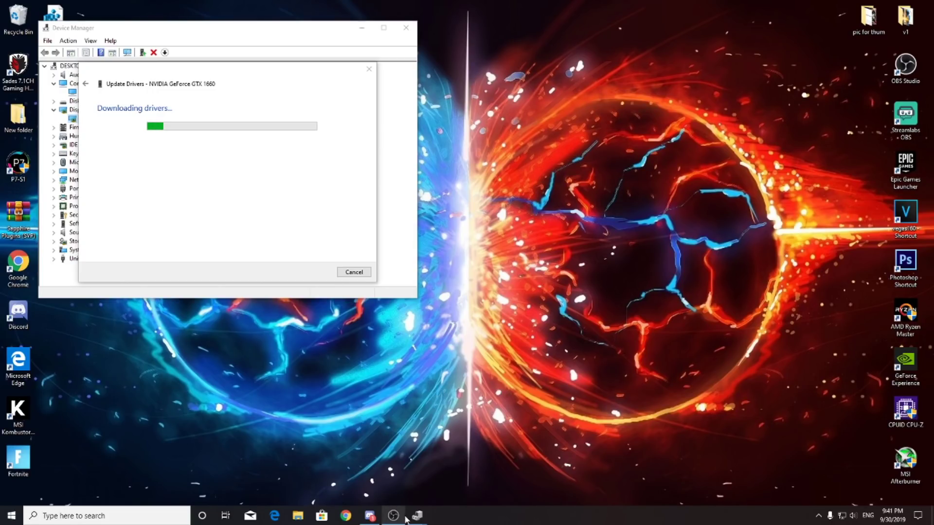
# - Relaunch Epic Games Launcher and scroll its Settings page down to the vault cache option
pyautogui.doubleClick(905, 166)
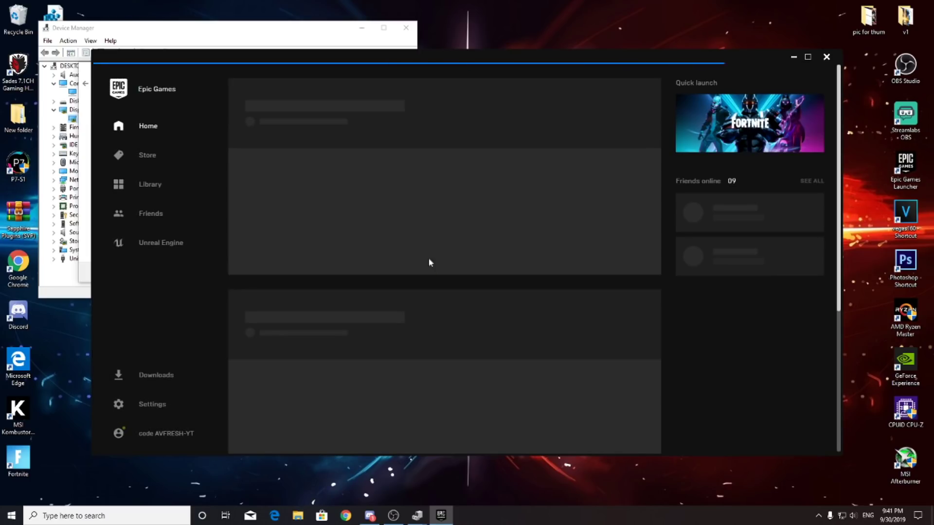
pyautogui.click(157, 408)
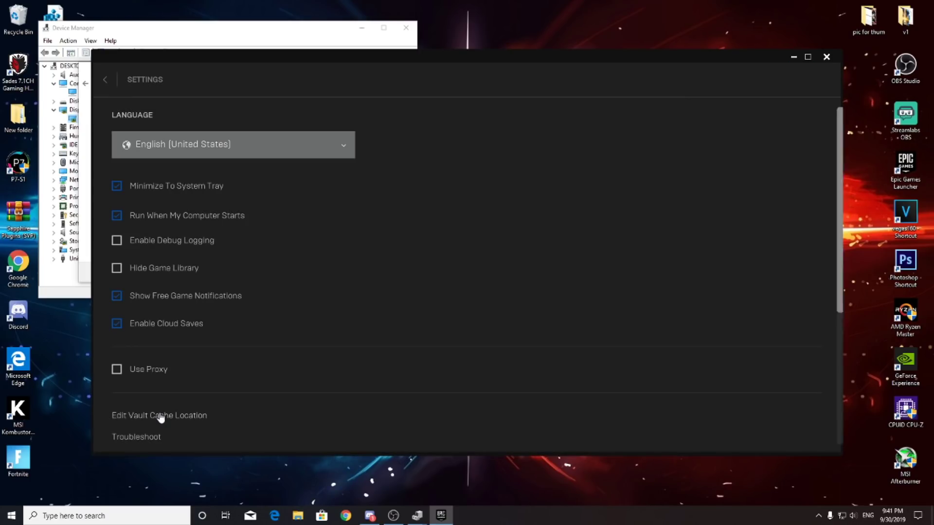
pyautogui.scroll(-5, 196, 363)
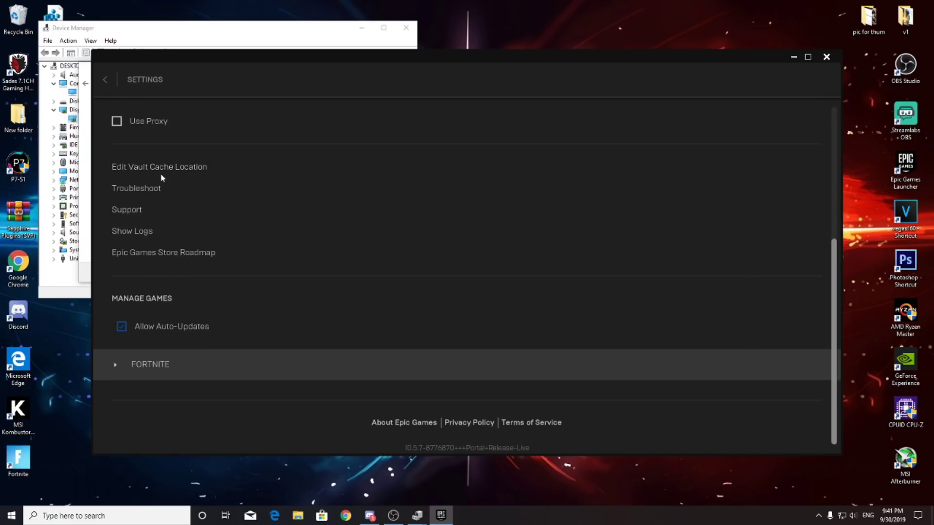
# - Browse the default VaultCache folder from Edit Vault Cache Location, then cancel both dialogs unchanged
pyautogui.click(185, 174)
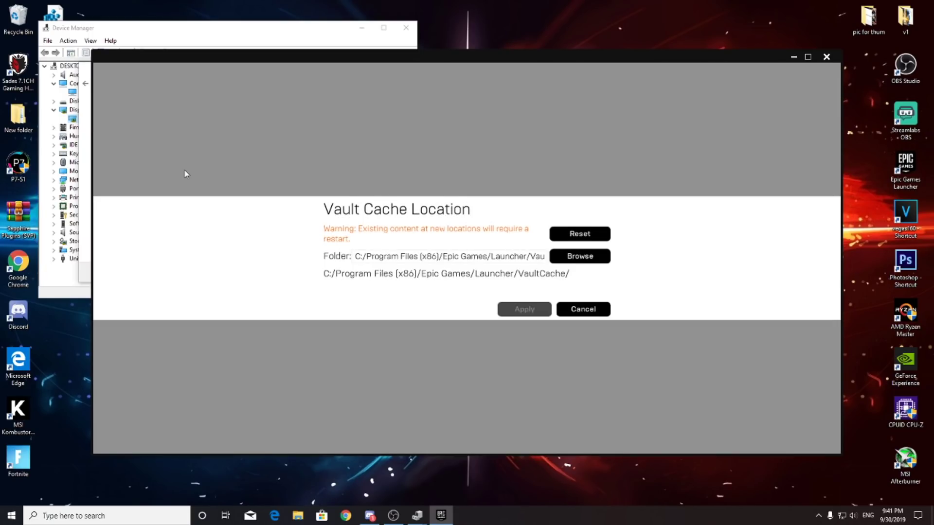
pyautogui.click(554, 260)
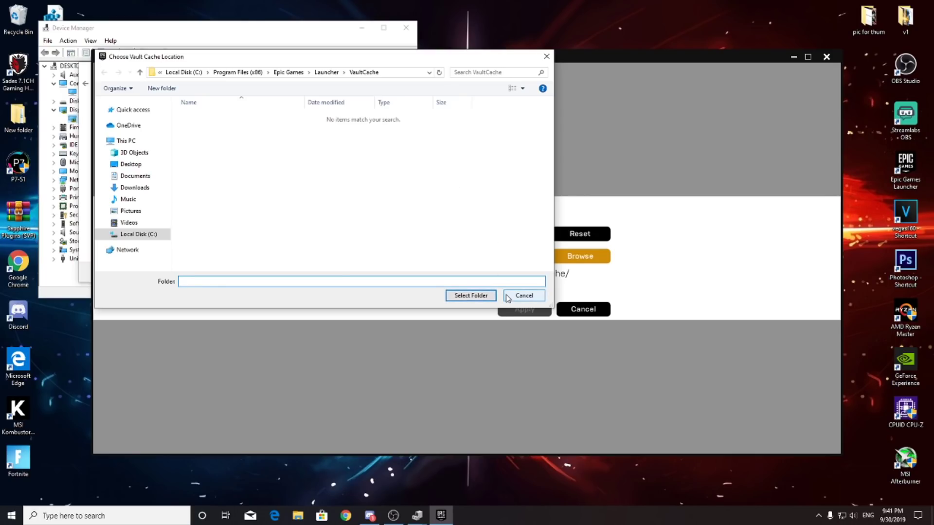
pyautogui.click(523, 296)
pyautogui.click(579, 309)
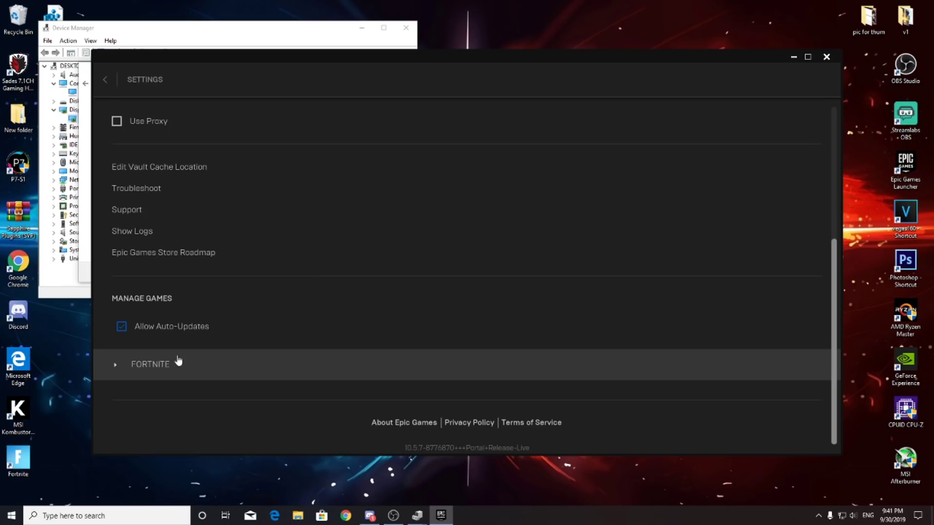
# - Expand FORTNITE under Manage Games to reveal Additional Command Line Arguments with -USEALLAVAILABLECORE
pyautogui.click(117, 367)
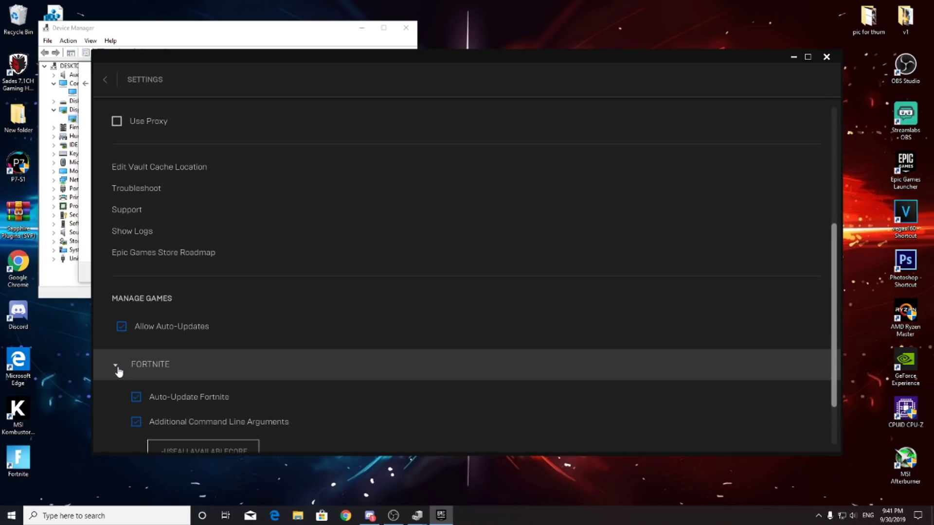
pyautogui.scroll(-2, 127, 364)
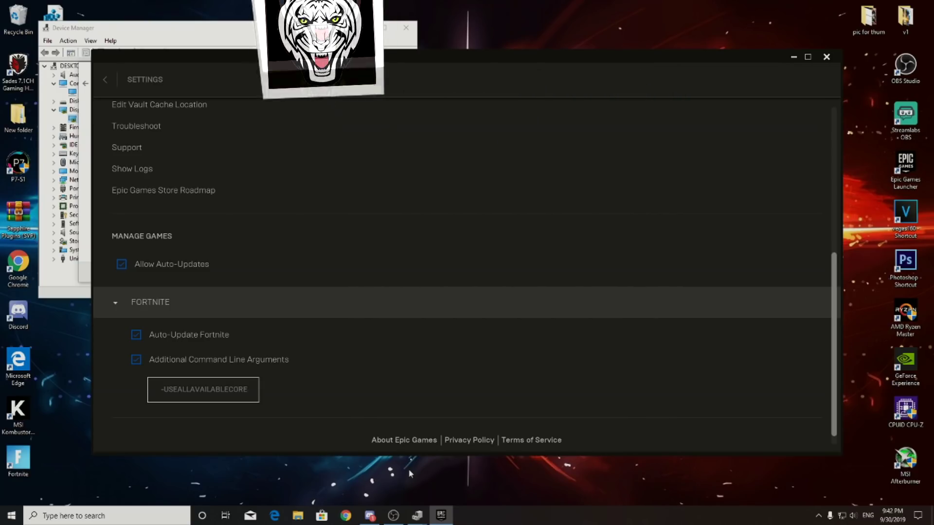
# - Close the GTX 1660 Update Drivers dialog and Device Manager
pyautogui.moveTo(417, 516)
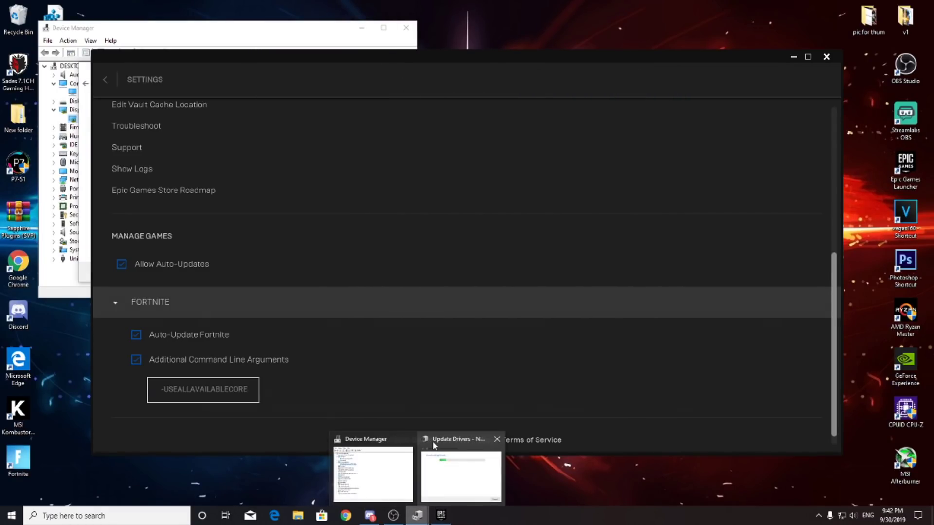
pyautogui.moveTo(432, 445)
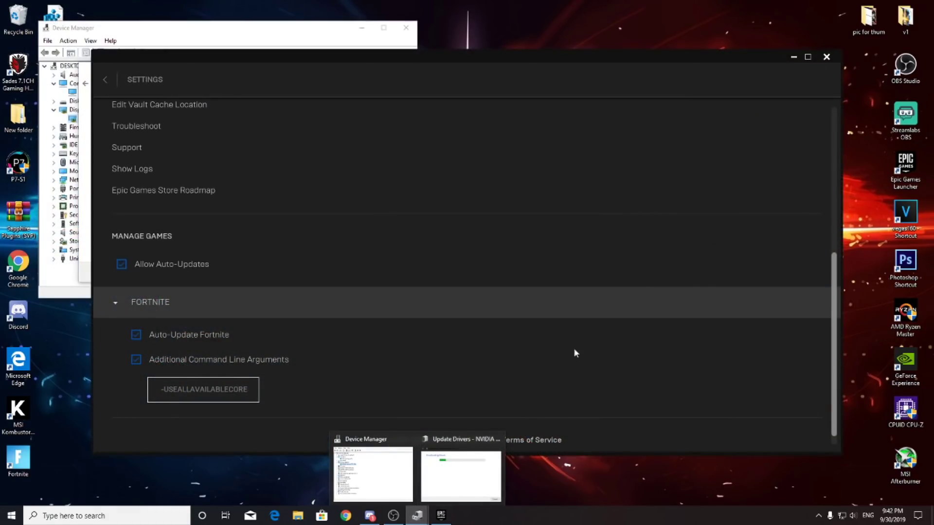
pyautogui.click(451, 451)
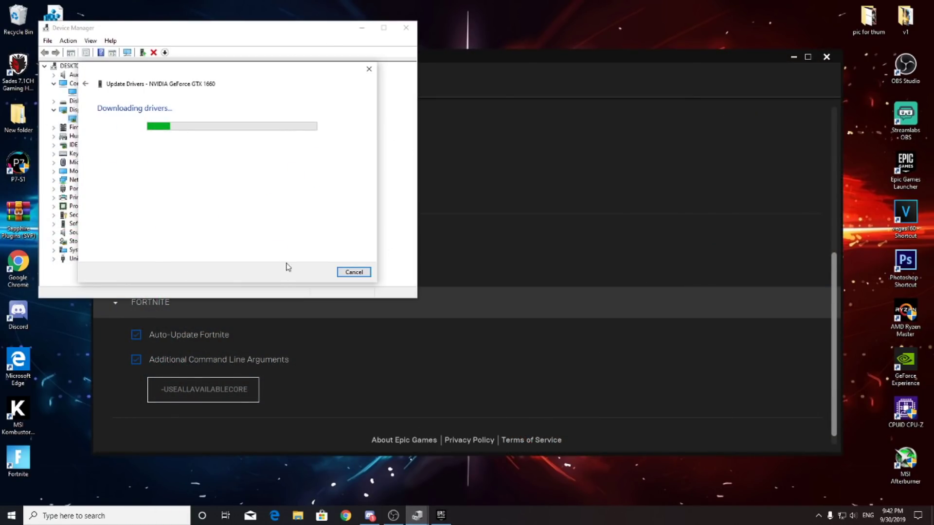
pyautogui.click(11, 518)
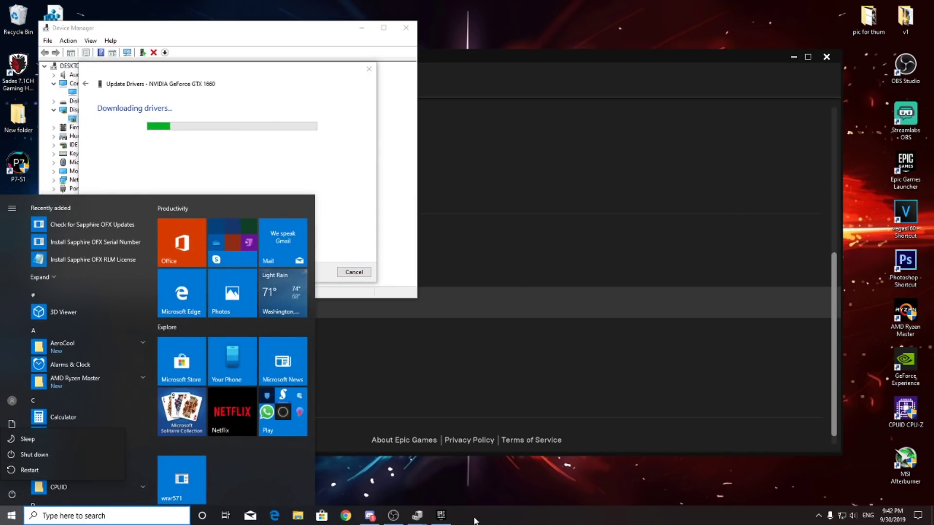
pyautogui.click(341, 489)
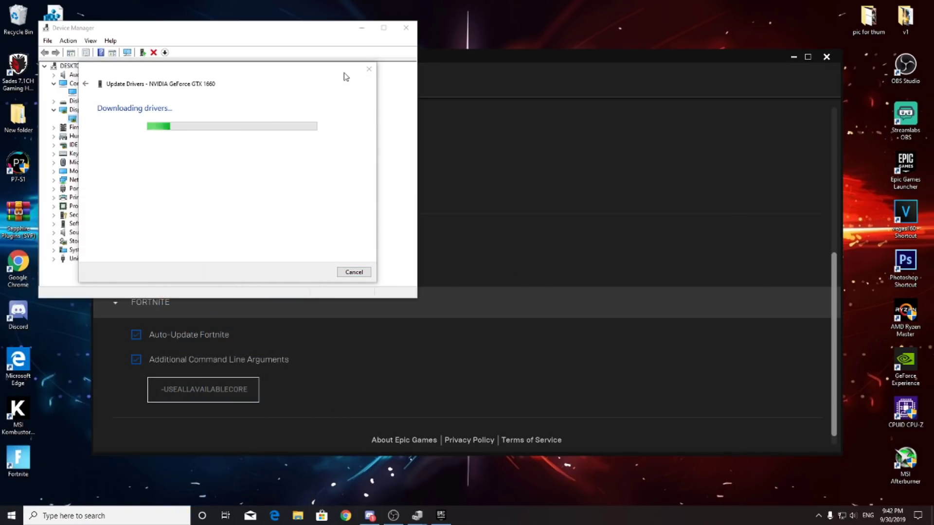
pyautogui.click(369, 71)
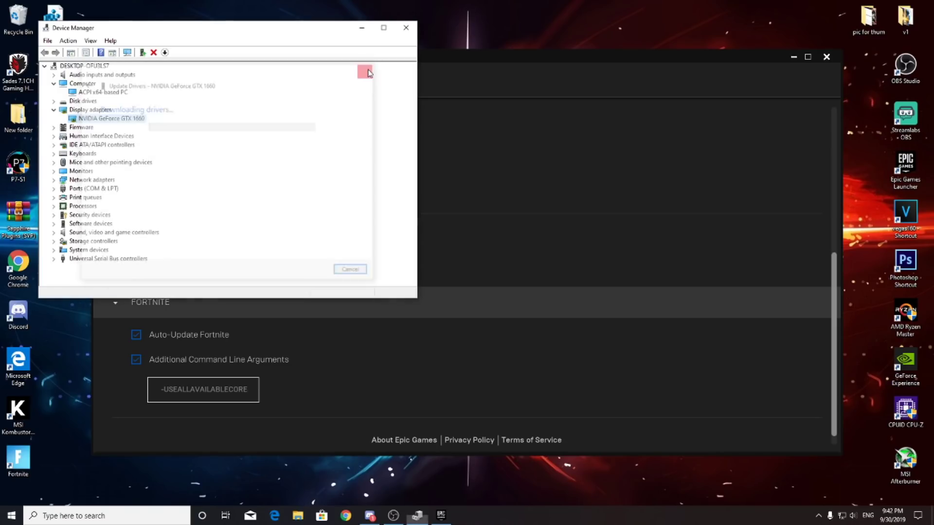
pyautogui.click(406, 27)
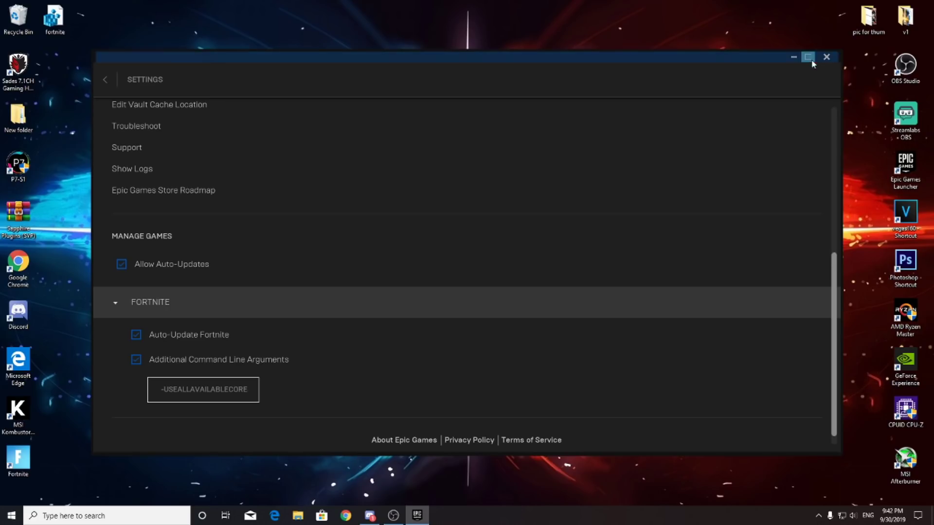
# - Return Epic Games Launcher to its Home page and close it, leaving the desktop
pyautogui.click(791, 58)
pyautogui.click(417, 515)
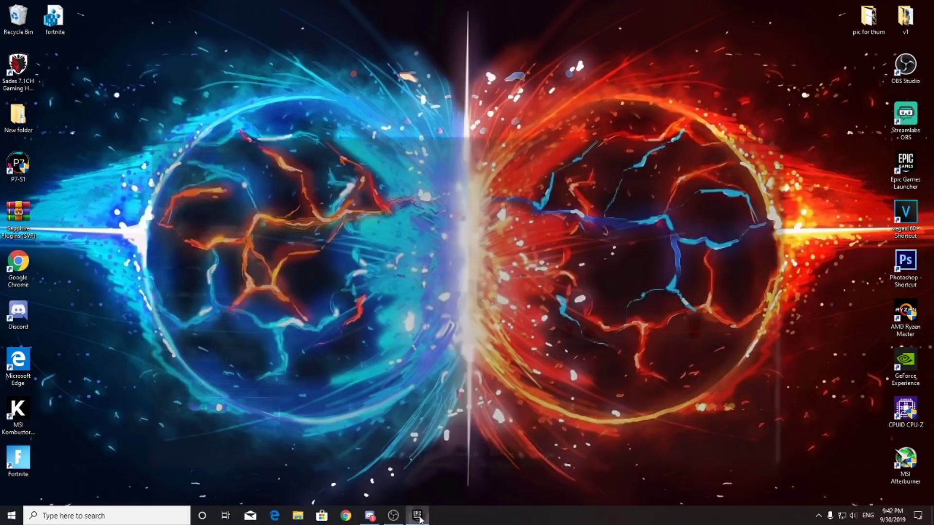
pyautogui.scroll(4, 284, 241)
pyautogui.scroll(2, 174, 190)
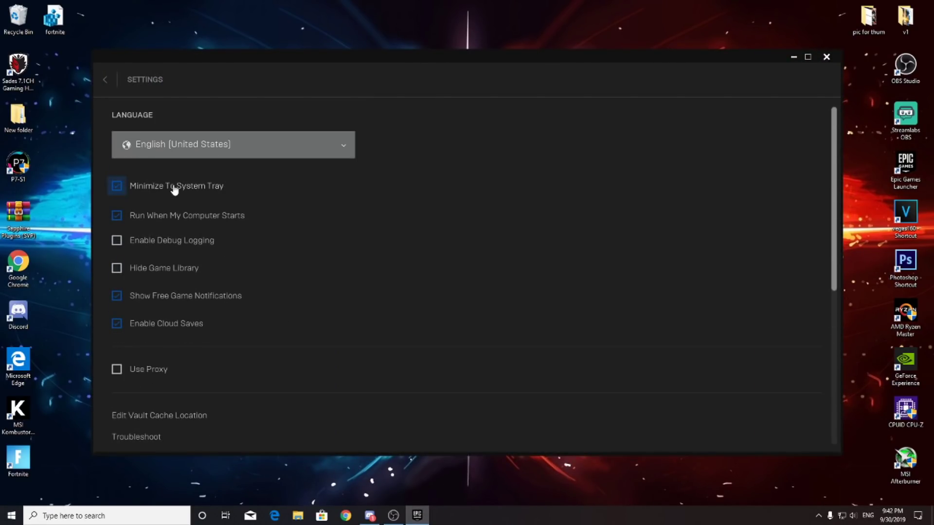
pyautogui.click(105, 80)
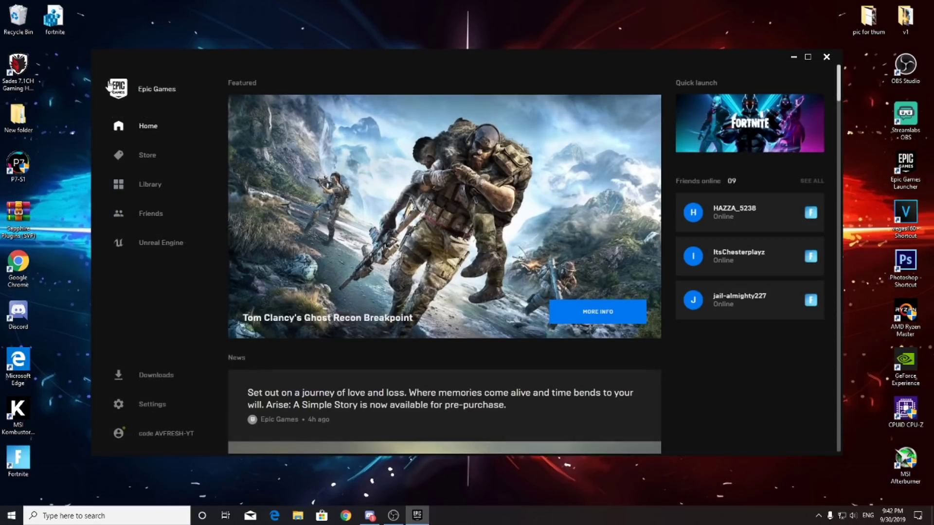
pyautogui.click(825, 57)
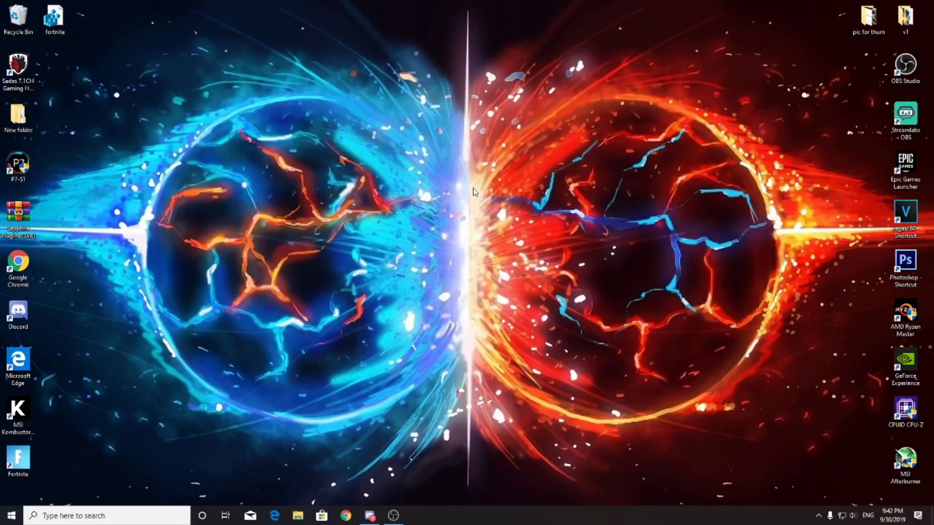